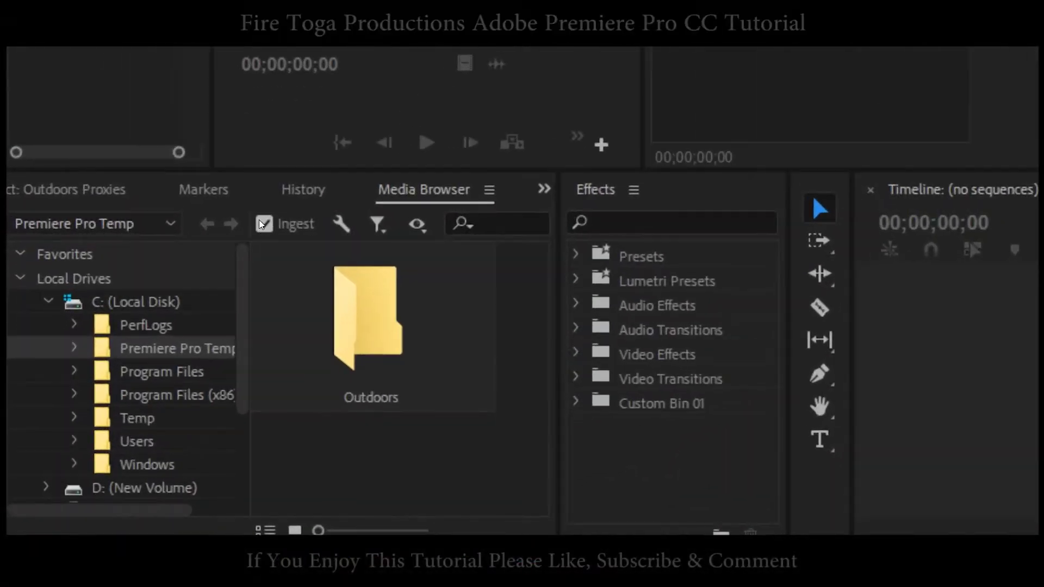
With Ingest off, drag the nine MP4 clips from the 60 FPS Clips folder into Outdoors Proxies
click(262, 224)
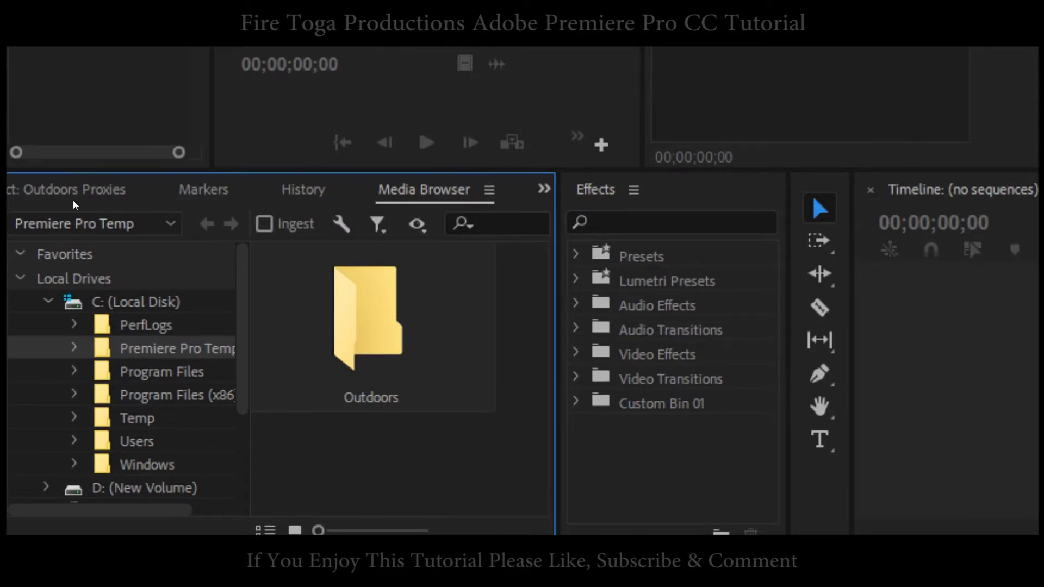
click(60, 193)
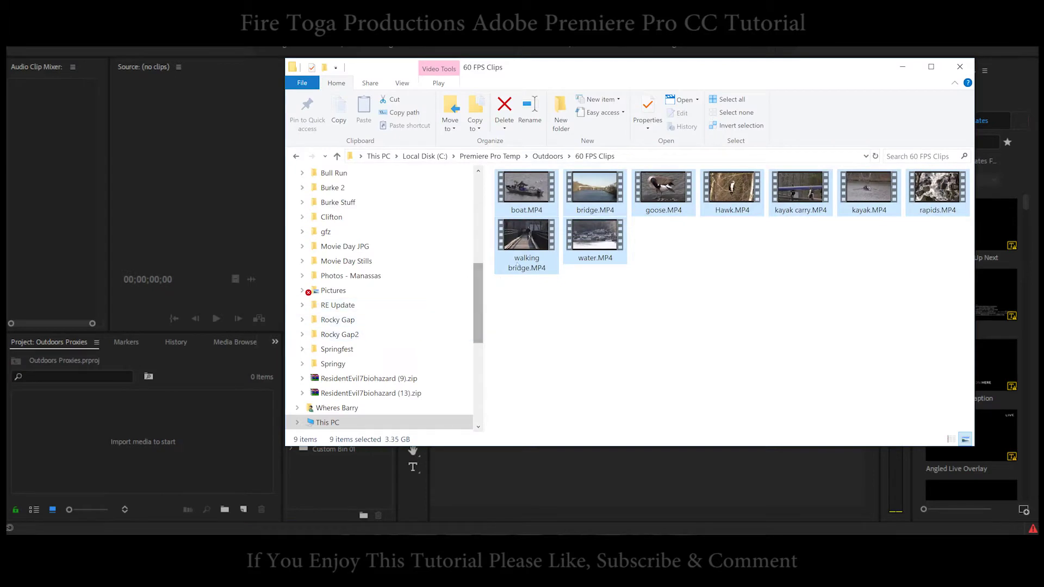
drag(337, 345, 75, 438)
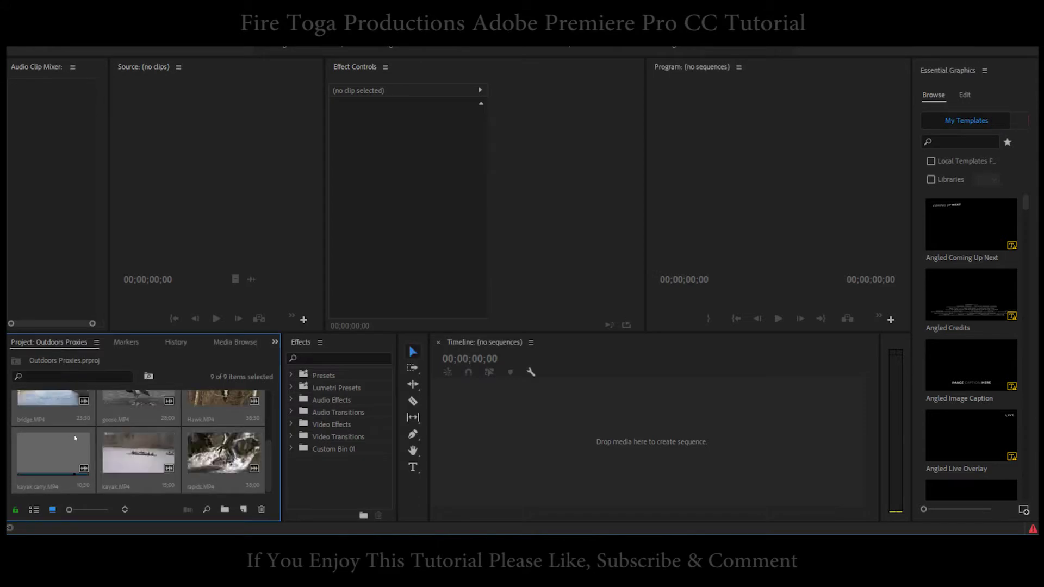
drag(269, 450, 272, 395)
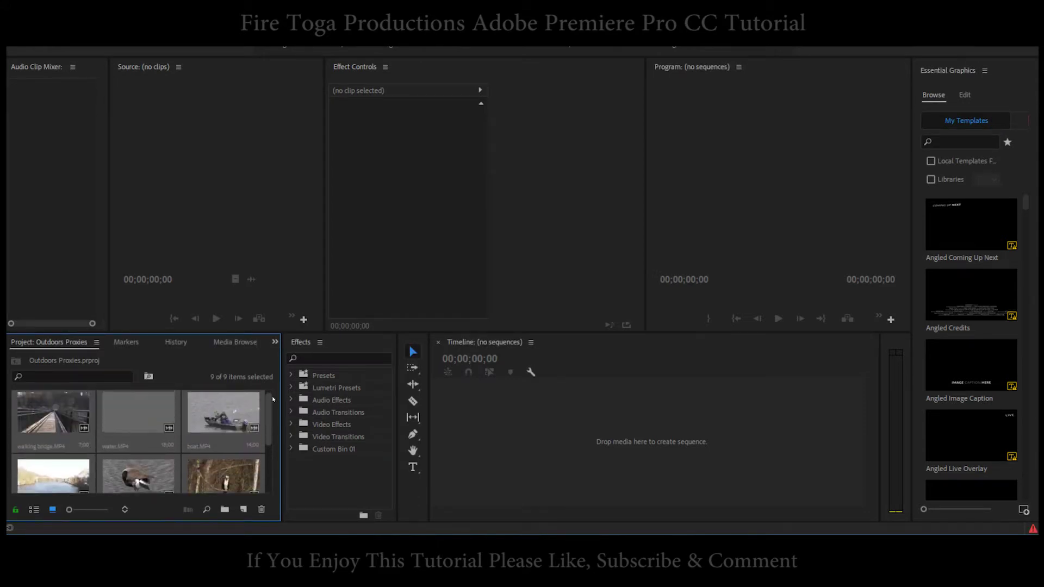
right_click(59, 411)
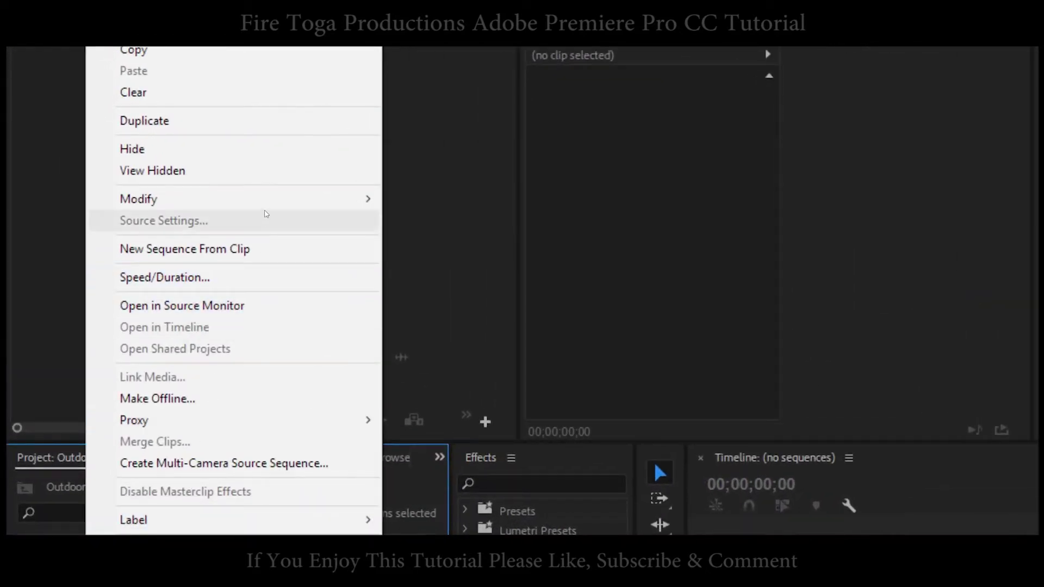
mouse_move(232, 199)
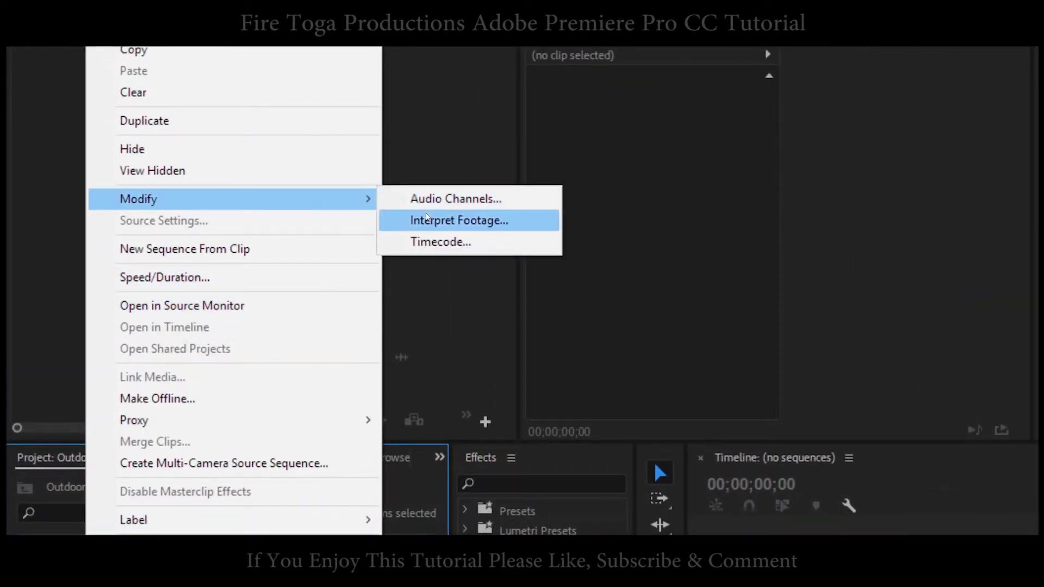
Interpret the nine selected clips with an assumed frame rate of 29.97 fps
click(429, 219)
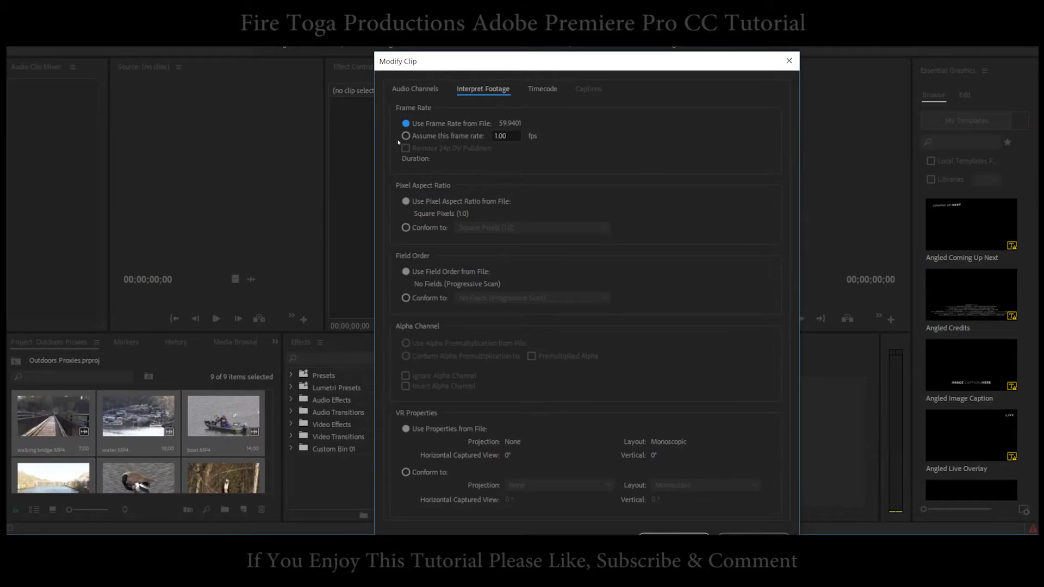
click(405, 136)
text(29.97)
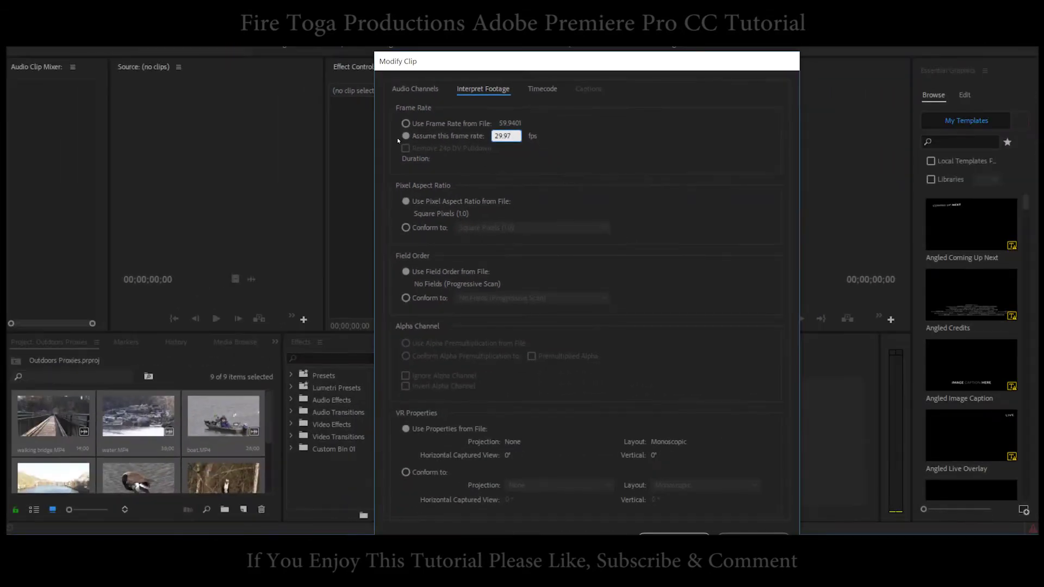
key(Return)
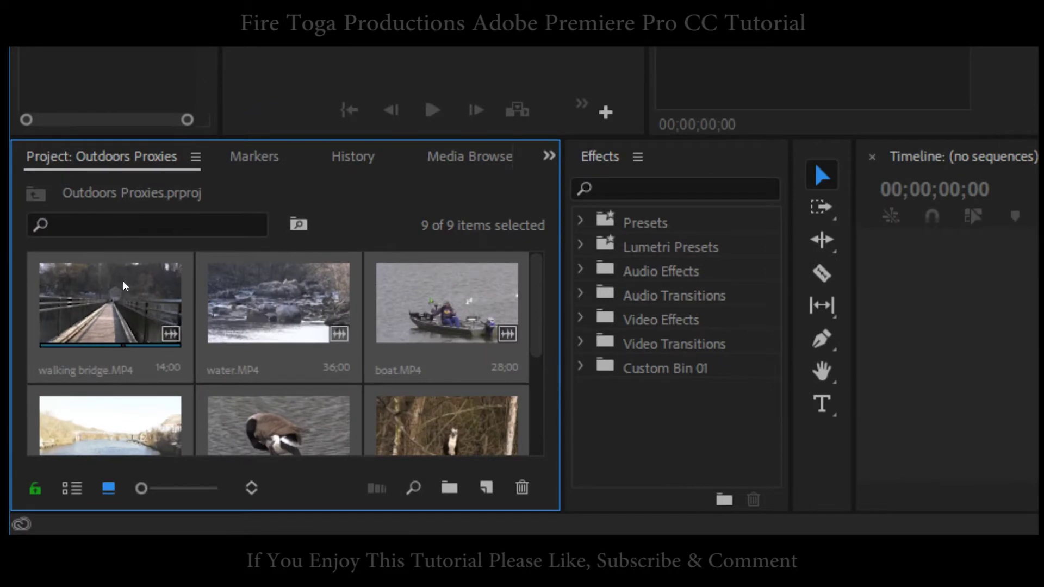
right_click(123, 281)
mouse_move(148, 370)
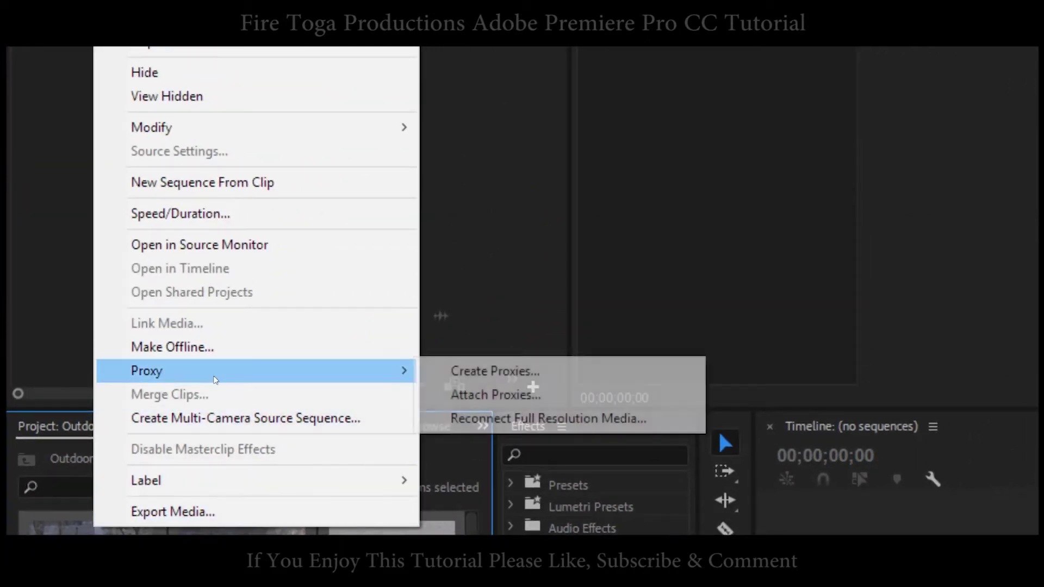
Create QuickTime 1280x720 GoPro CineForm proxies for all clips in a new Outdoors/PROXIES folder
click(475, 370)
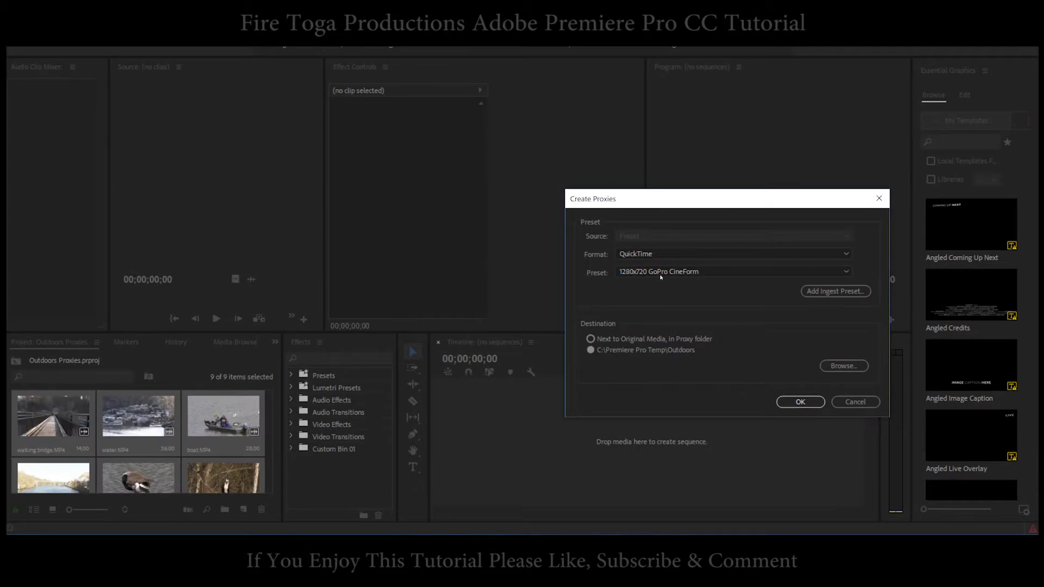
click(660, 275)
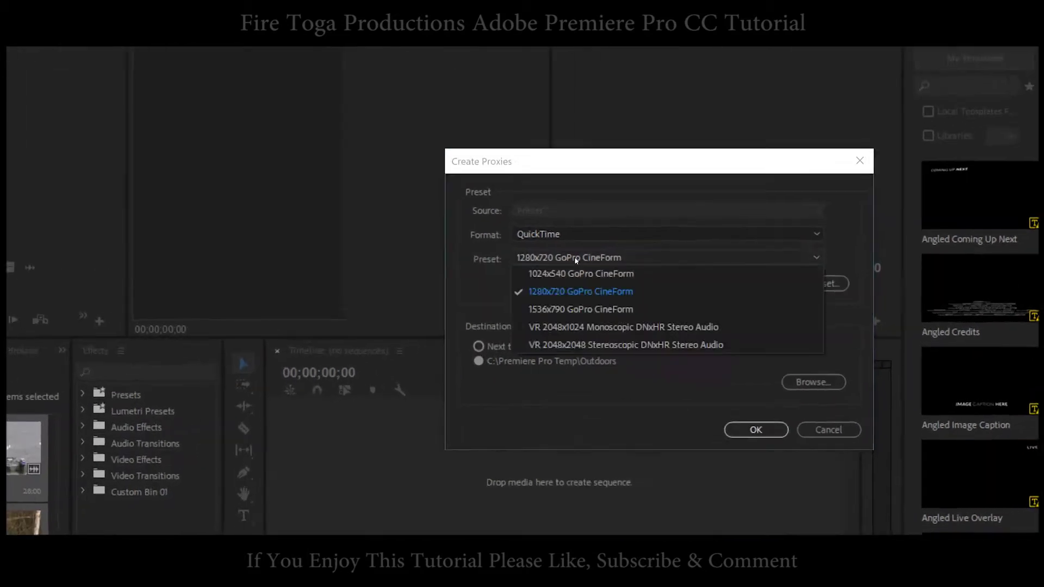
click(382, 271)
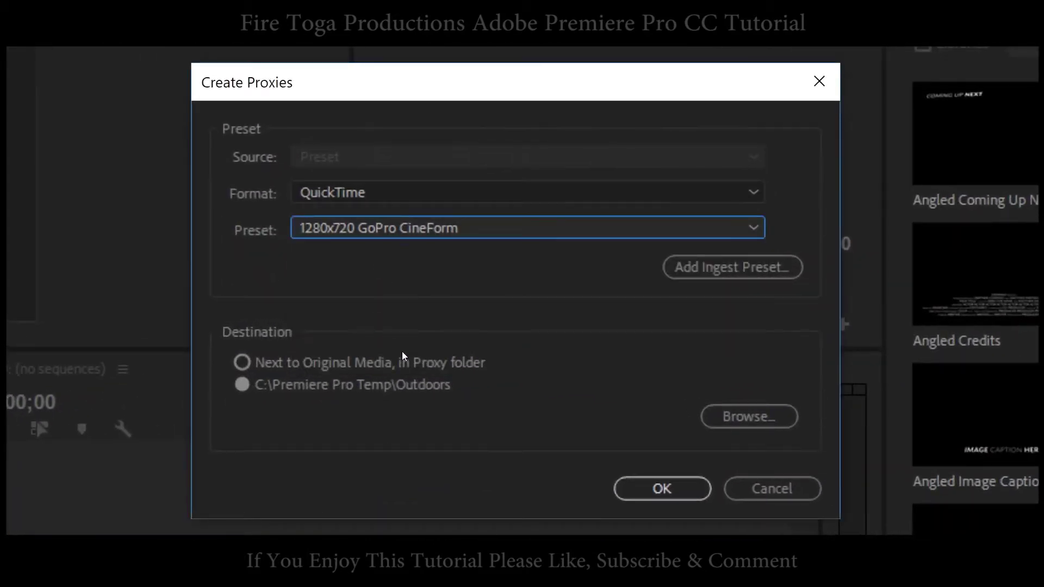
click(736, 416)
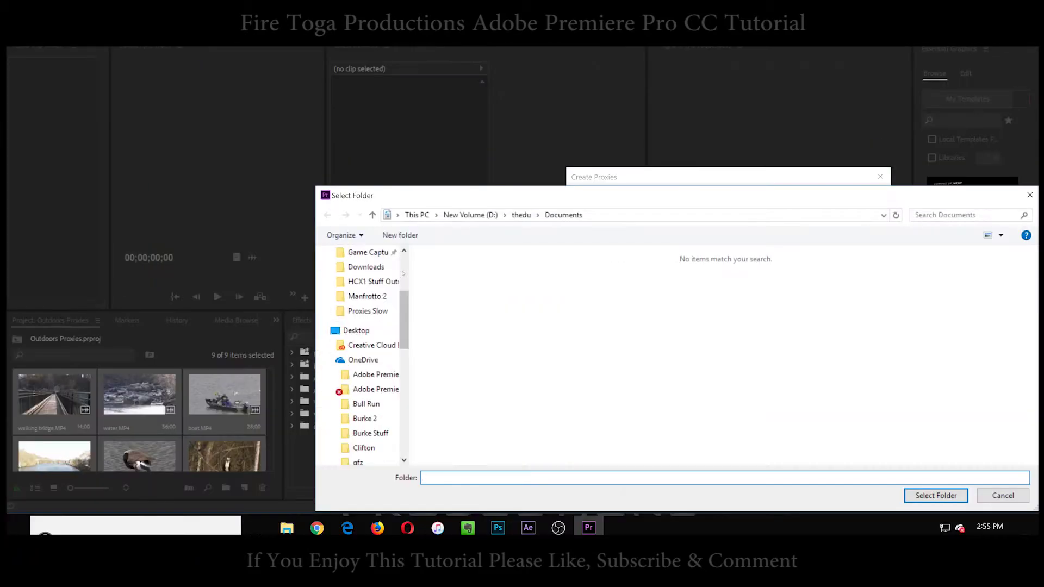
text(PROXIES)
key(Return)
key(Return)
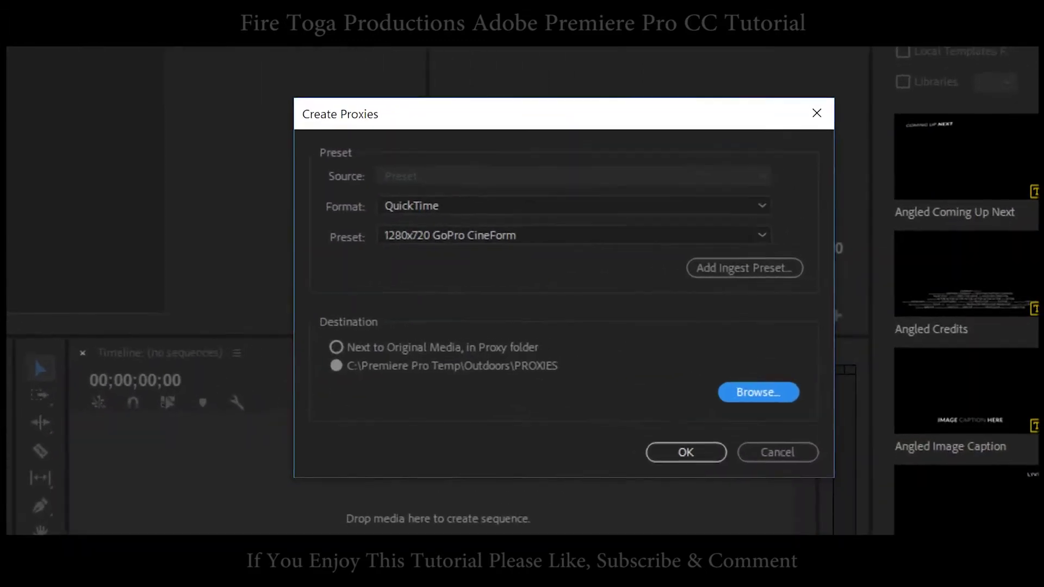
click(645, 478)
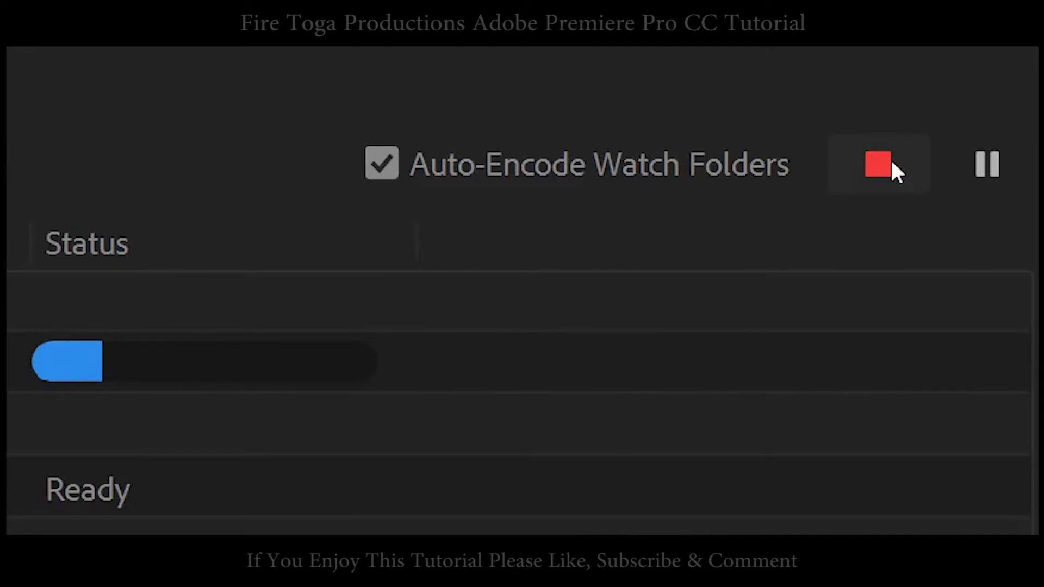
Stop the Media Encoder queue and confirm the stop-queue dialog
click(892, 163)
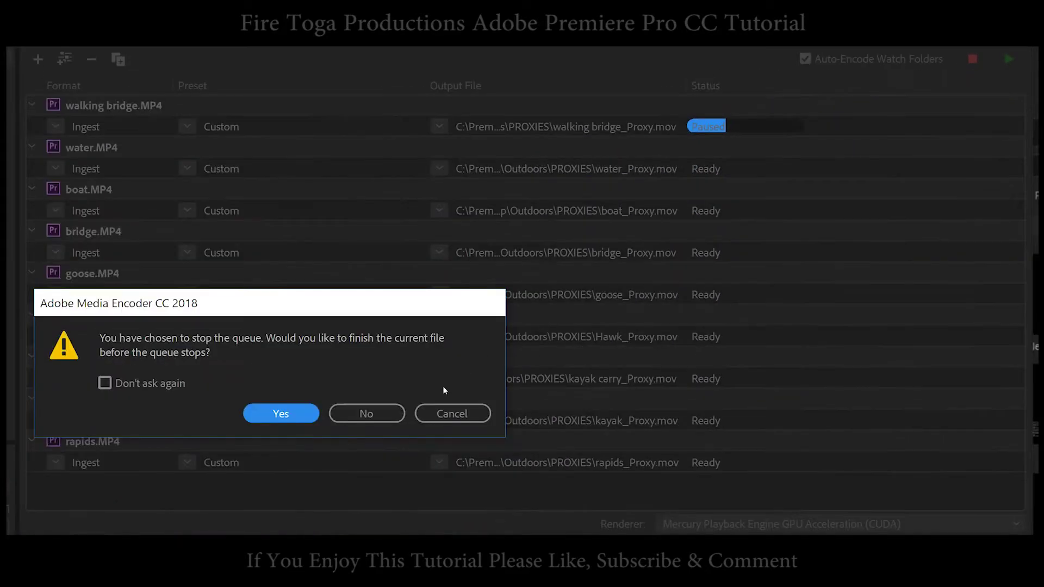
click(380, 417)
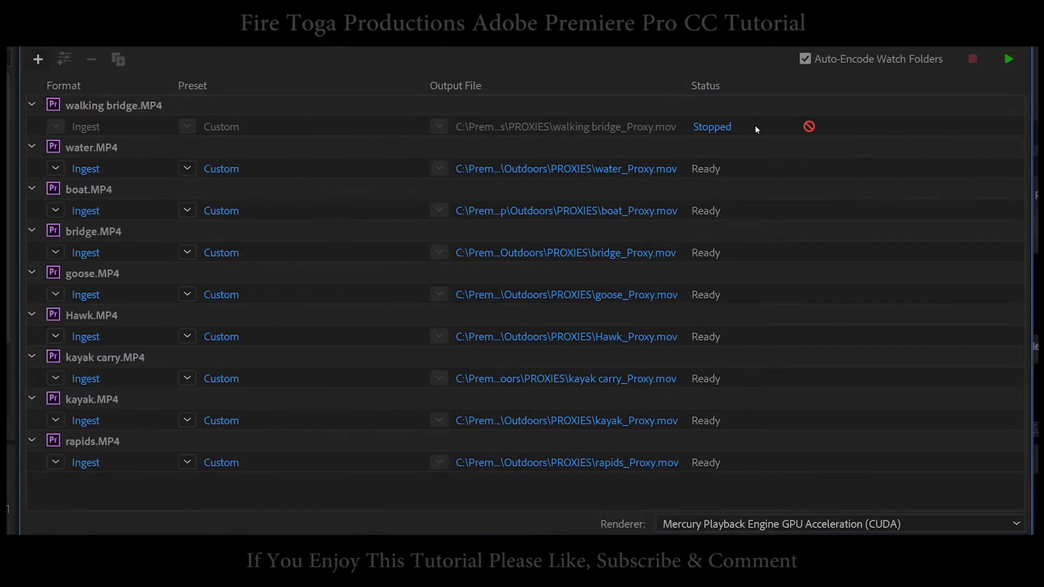
Reset the walking bridge job's status, then set all queued jobs to assume 29.97 fps
right_click(755, 125)
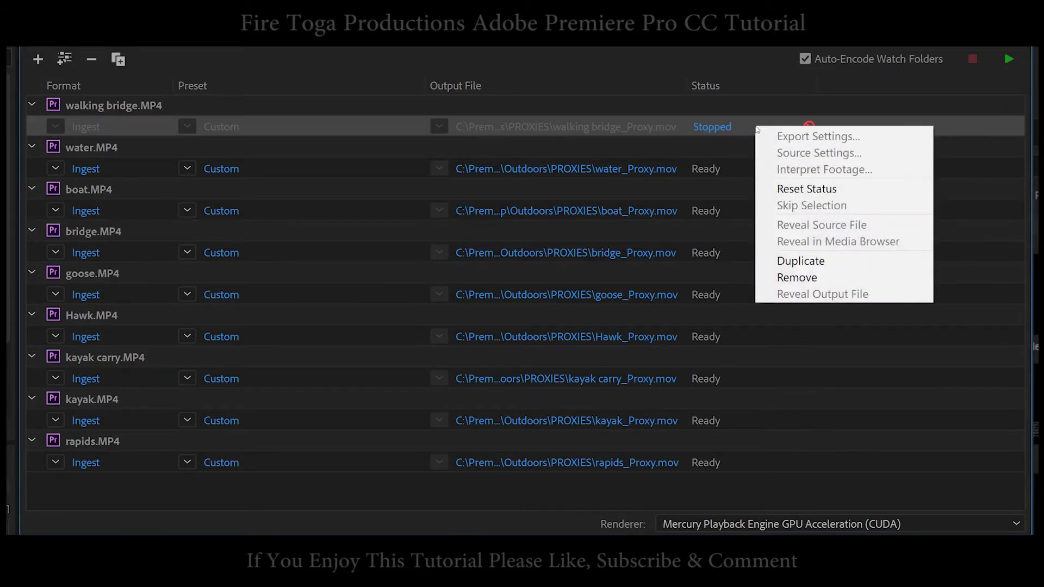
click(723, 263)
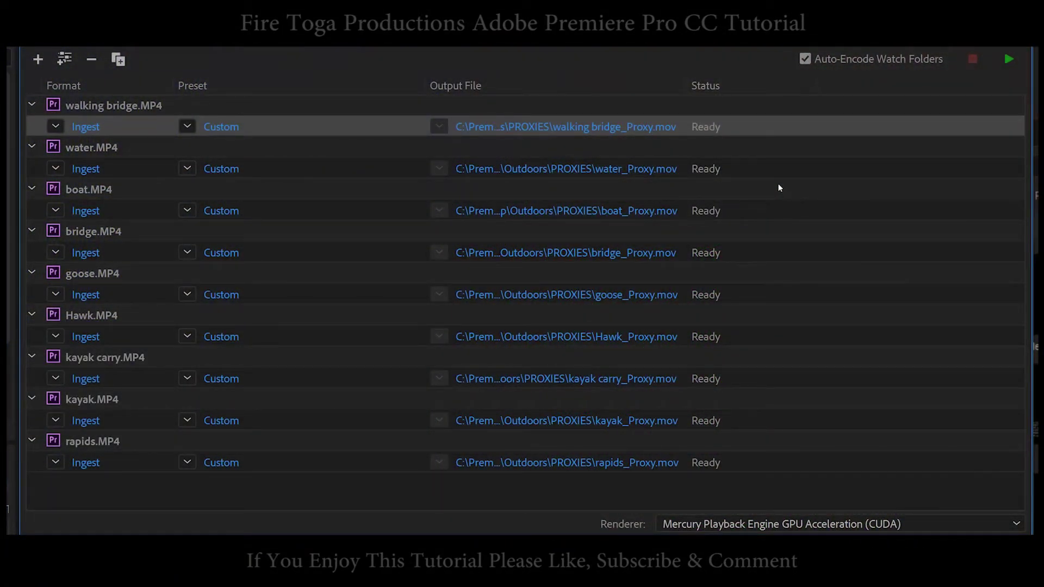
key(ctrl+a)
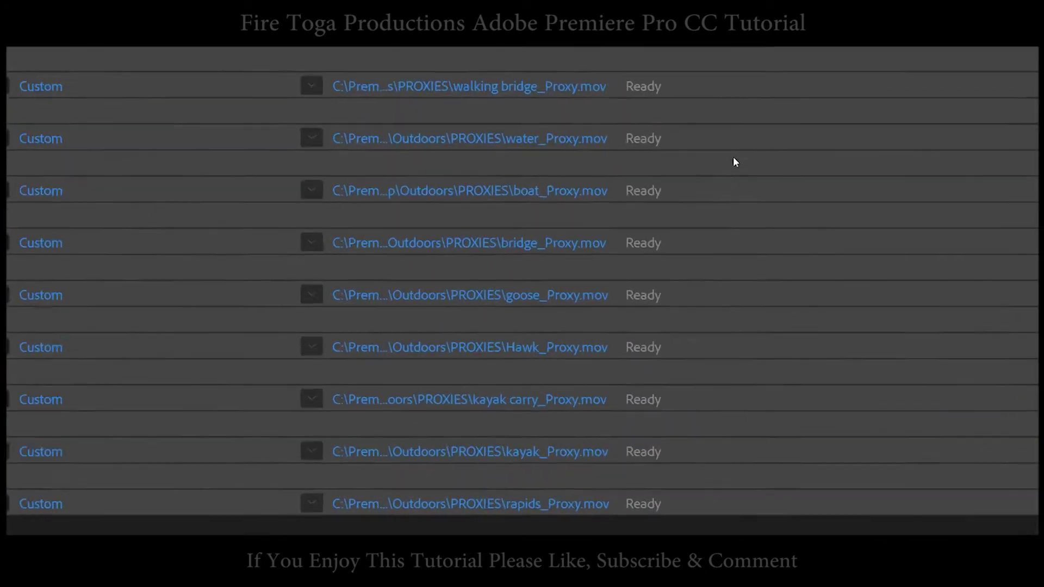
right_click(779, 185)
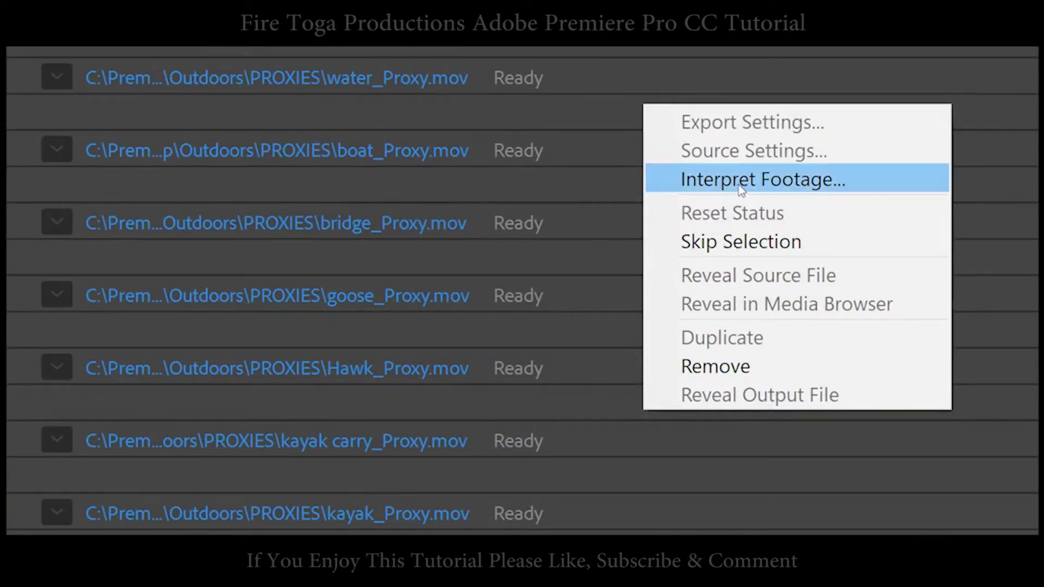
click(738, 182)
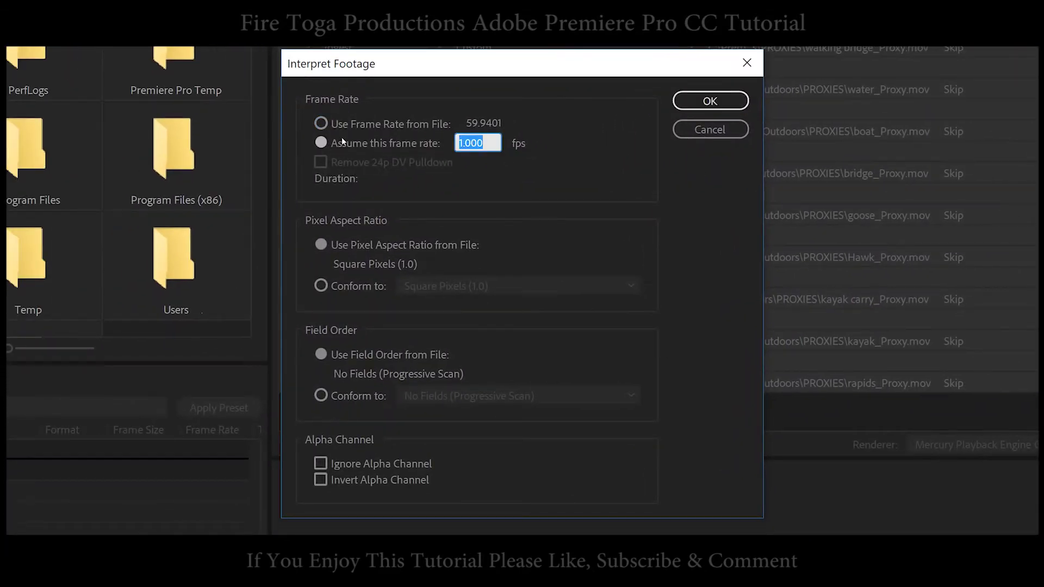
text(29.97)
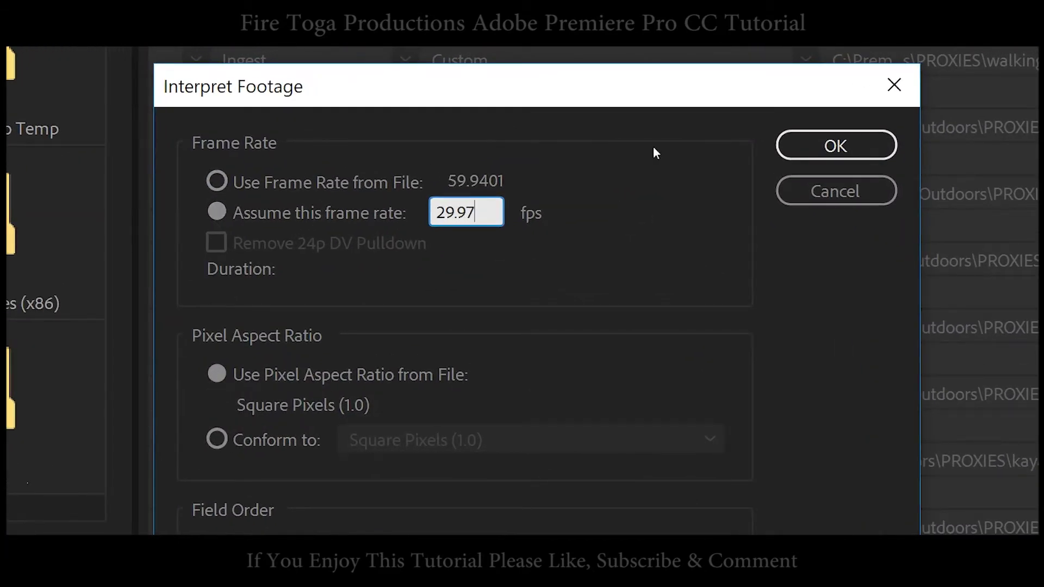
click(834, 146)
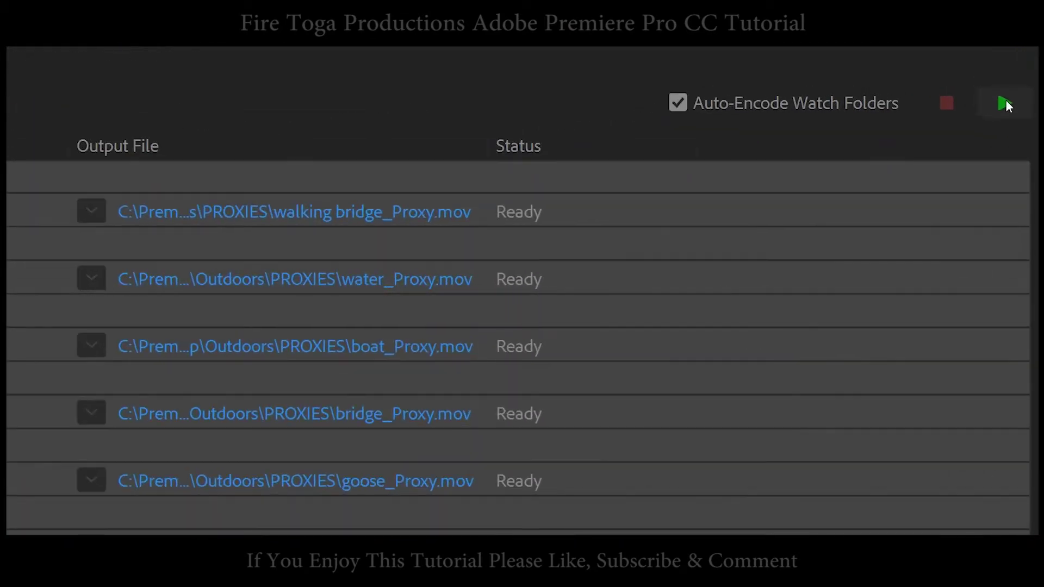
Start the Media Encoder queue to encode all nine proxy jobs
click(975, 73)
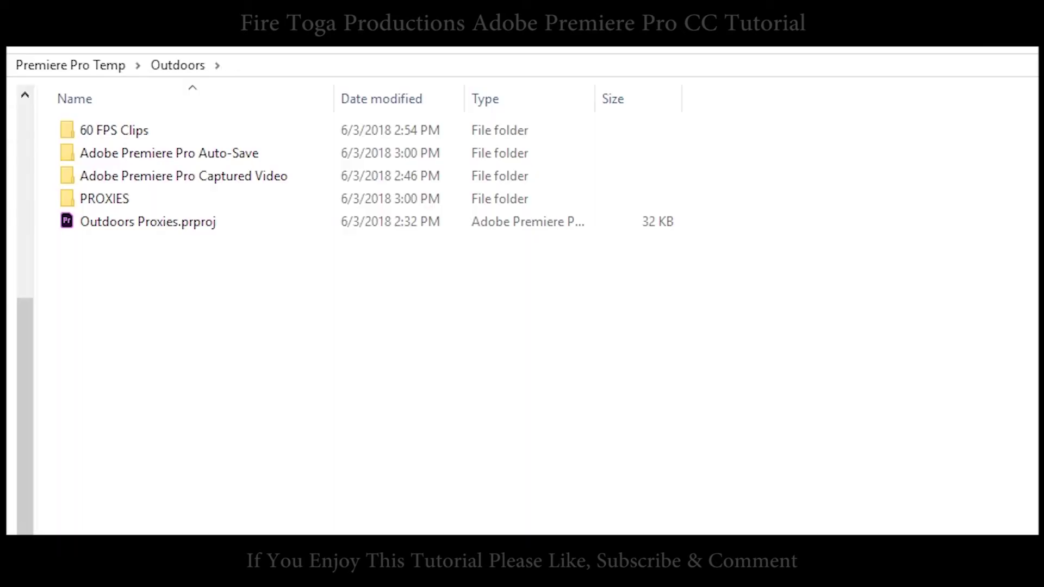
In PROXIES, select both walking bridge_Proxy.mov and walking bridge_Proxy_1.mov
double_click(124, 199)
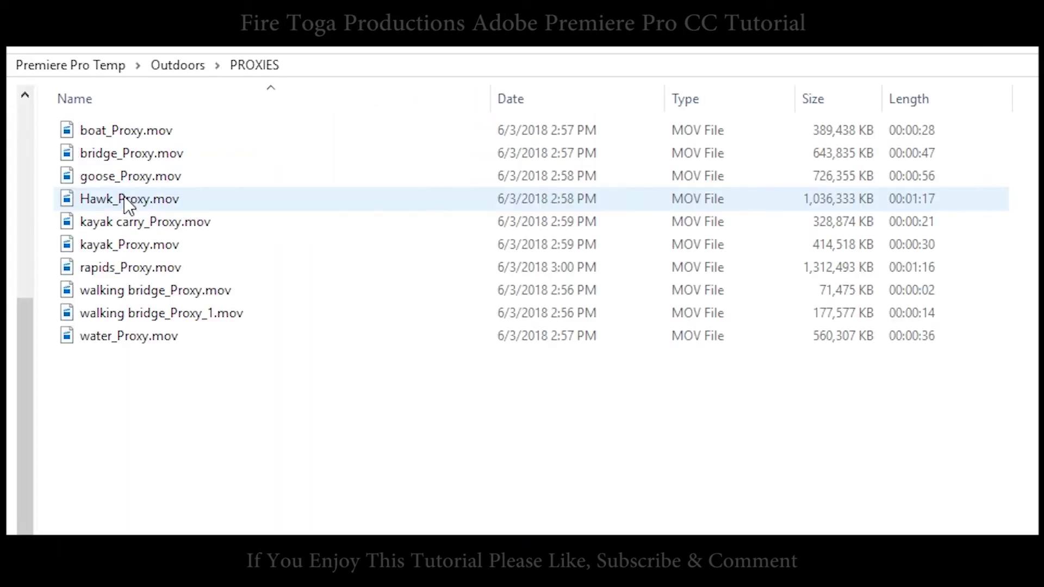
click(123, 290)
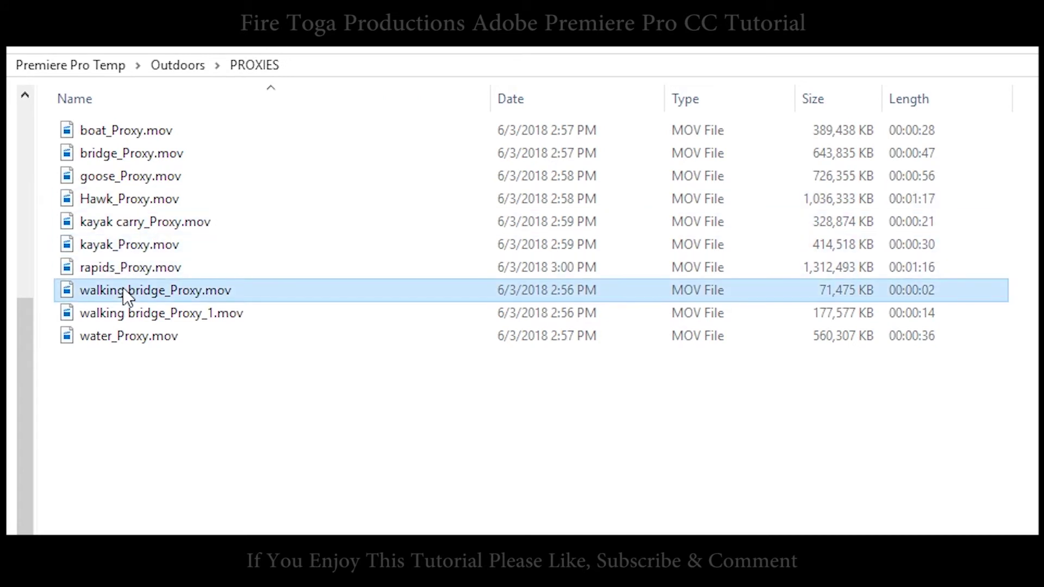
shift+click(124, 308)
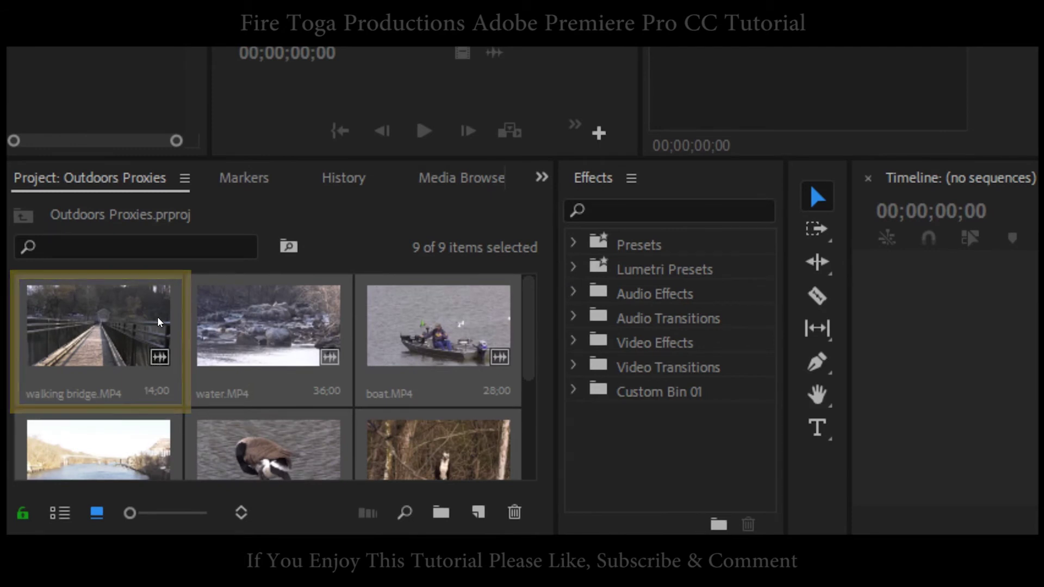
Attach the walking bridge proxy file to walking bridge.MP4 through Attach Proxies
right_click(158, 322)
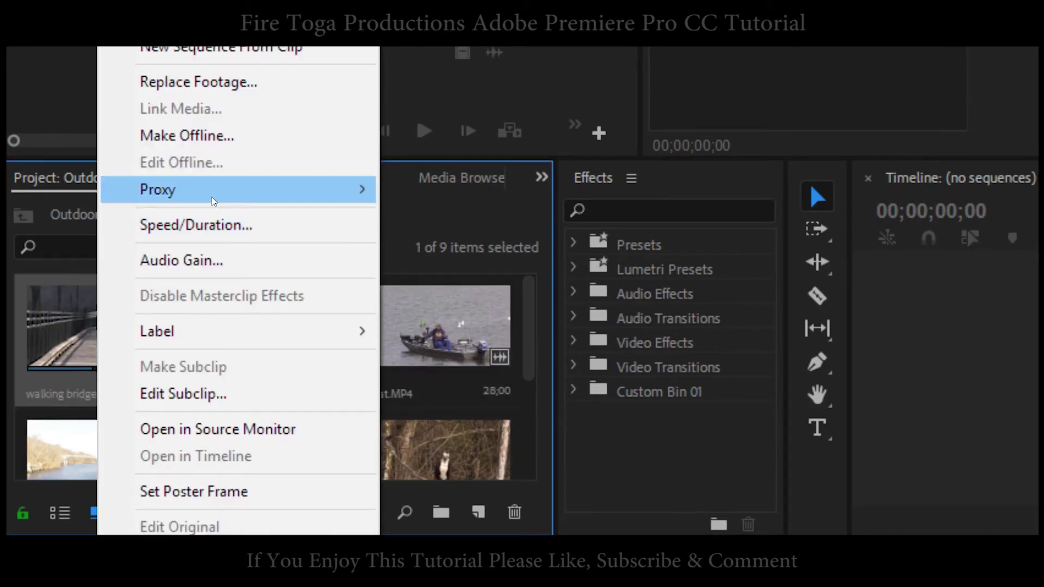
mouse_move(158, 189)
click(437, 217)
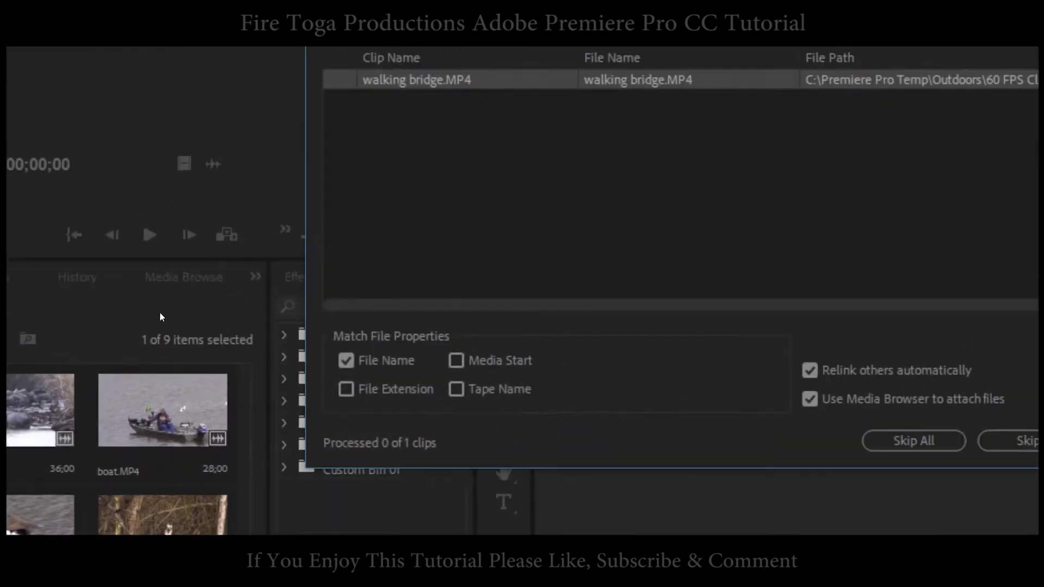
click(931, 504)
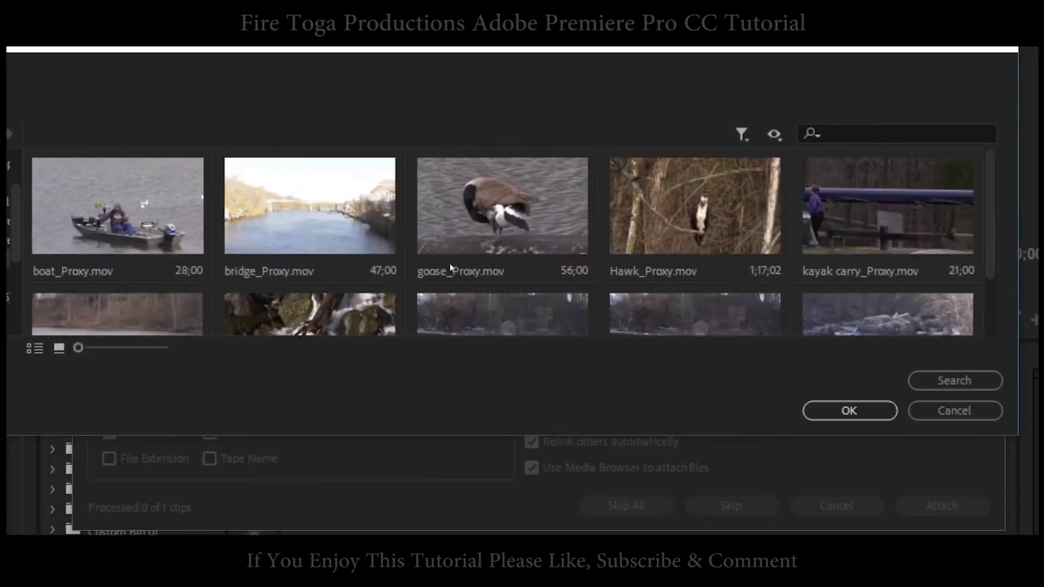
scroll(572, 245, down, 2)
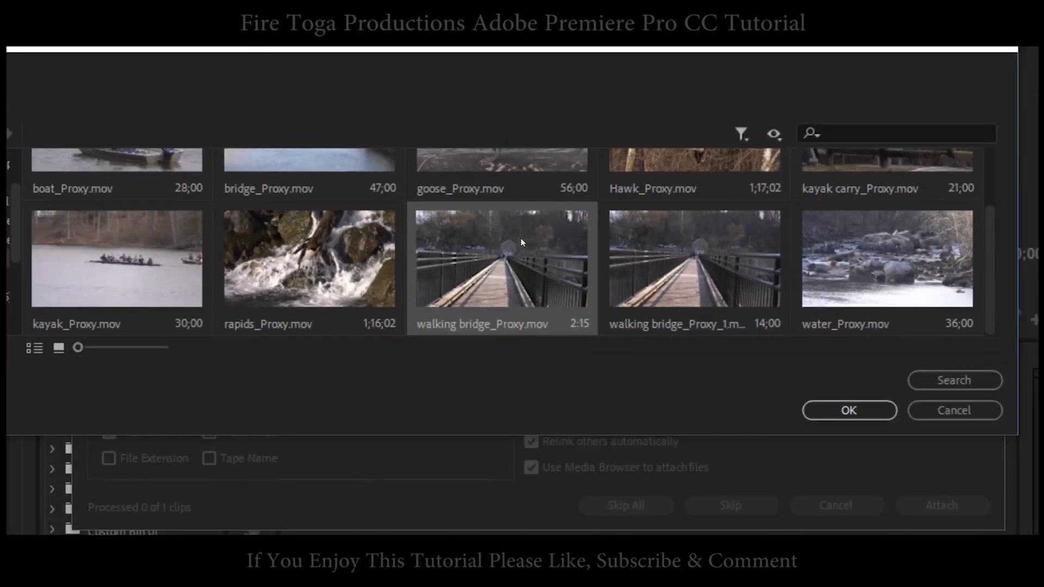
double_click(722, 243)
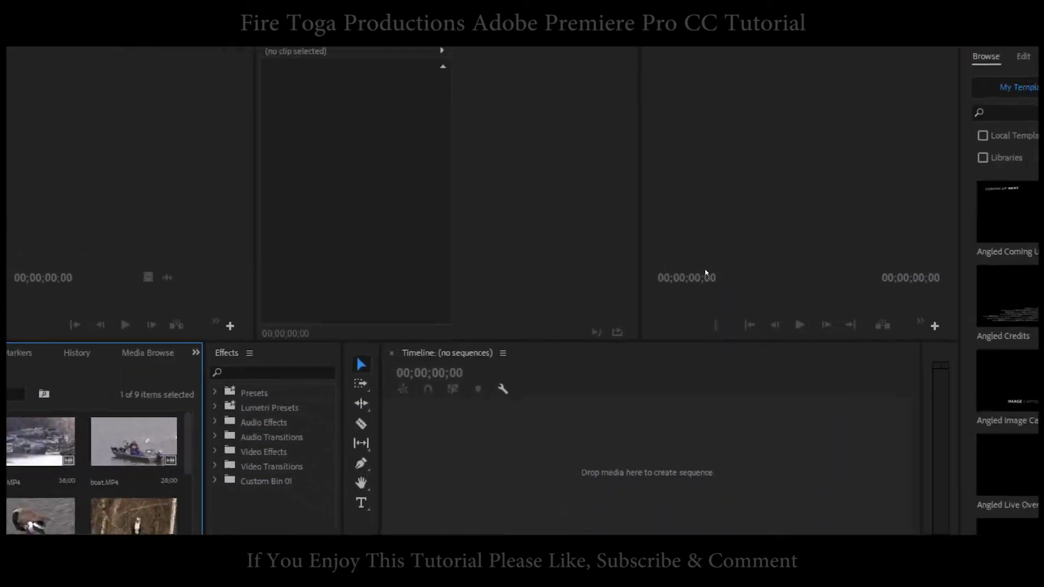